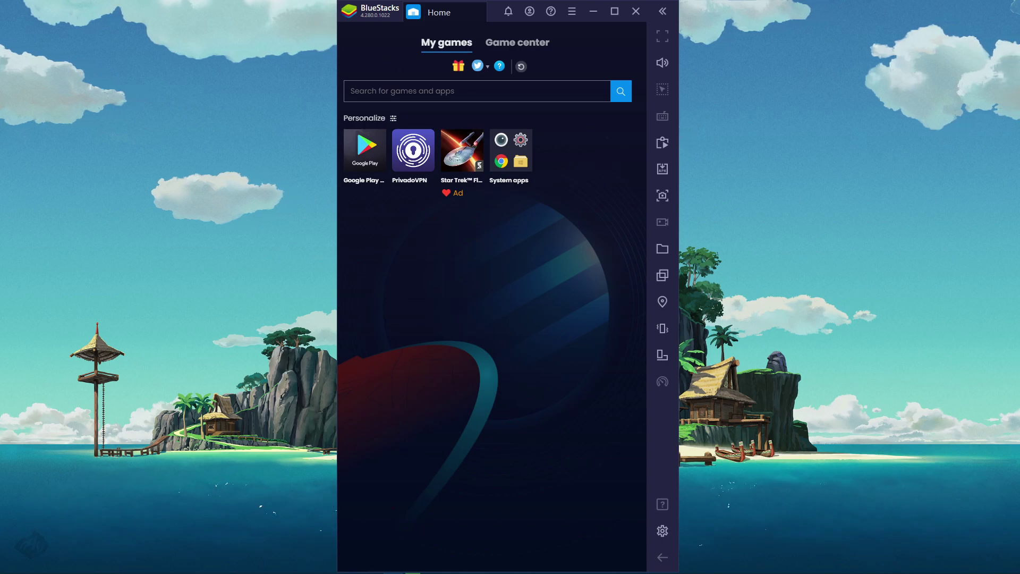
Browse the full Top rated games list in Google Play, then go back to the For you page
{"action": "left_click", "coordinate": [353, 156]}
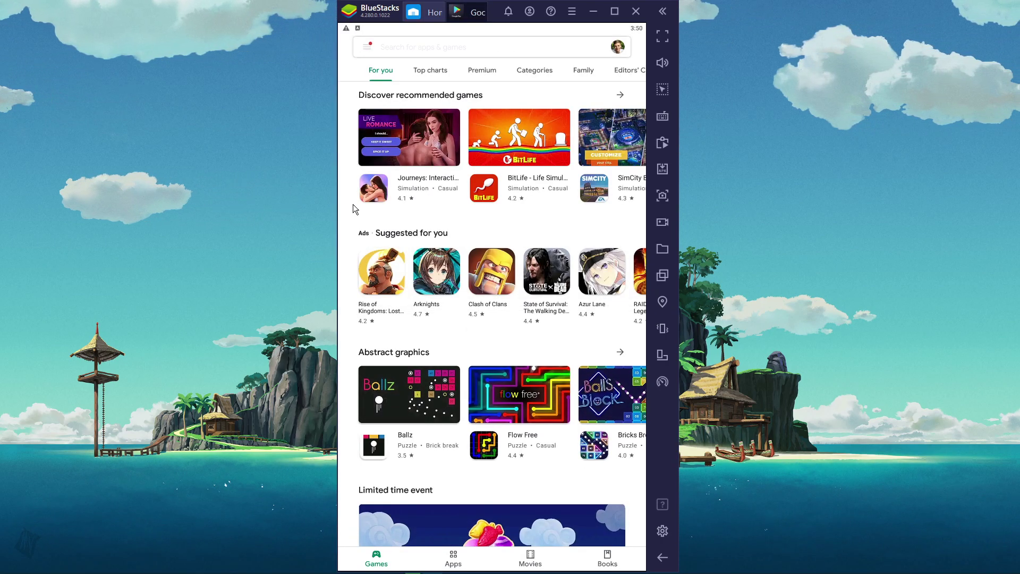
{"action": "scroll", "coordinate": [353, 207], "scroll_direction": "down", "scroll_amount": 3}
{"action": "scroll", "coordinate": [352, 220], "scroll_direction": "down", "scroll_amount": 4}
{"action": "scroll", "coordinate": [351, 220], "scroll_direction": "up", "scroll_amount": 2}
{"action": "scroll", "coordinate": [351, 222], "scroll_direction": "up", "scroll_amount": 3}
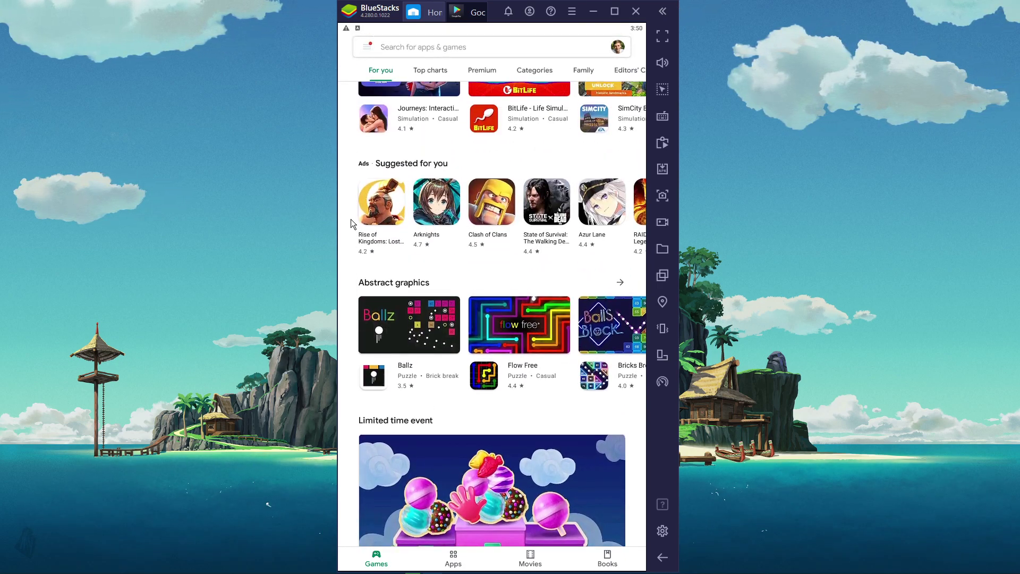
{"action": "scroll", "coordinate": [351, 219], "scroll_direction": "down", "scroll_amount": 3}
{"action": "scroll", "coordinate": [351, 219], "scroll_direction": "down", "scroll_amount": 3}
{"action": "scroll", "coordinate": [349, 187], "scroll_direction": "down", "scroll_amount": 1}
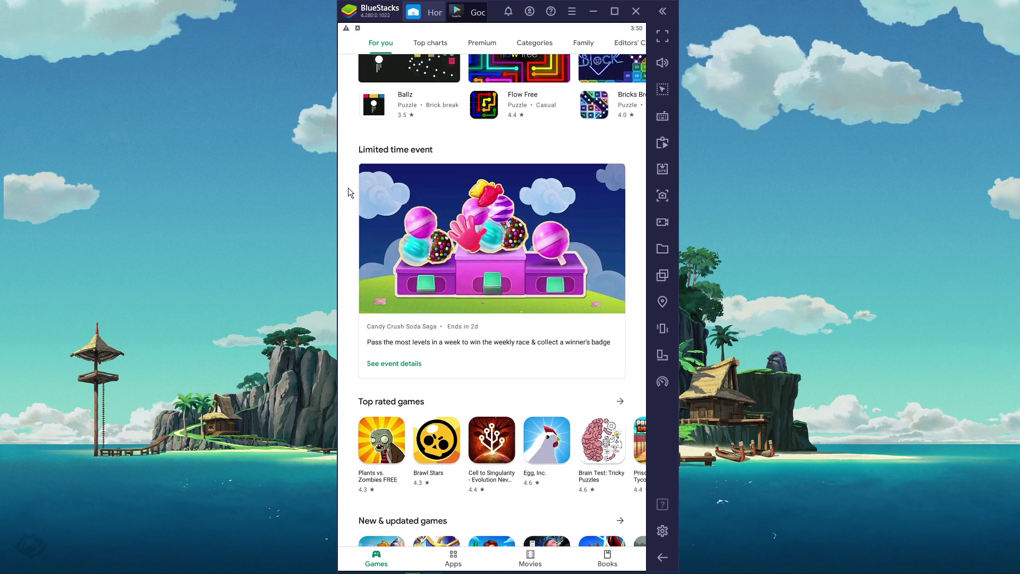
{"action": "scroll", "coordinate": [348, 187], "scroll_direction": "down", "scroll_amount": 4}
{"action": "scroll", "coordinate": [349, 183], "scroll_direction": "down", "scroll_amount": 3}
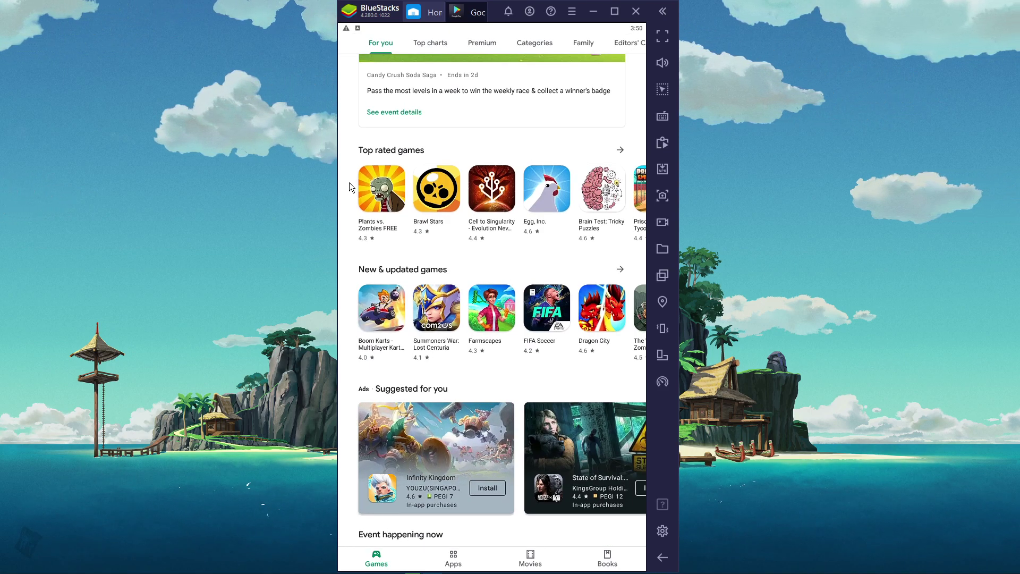
{"action": "left_click", "coordinate": [621, 152]}
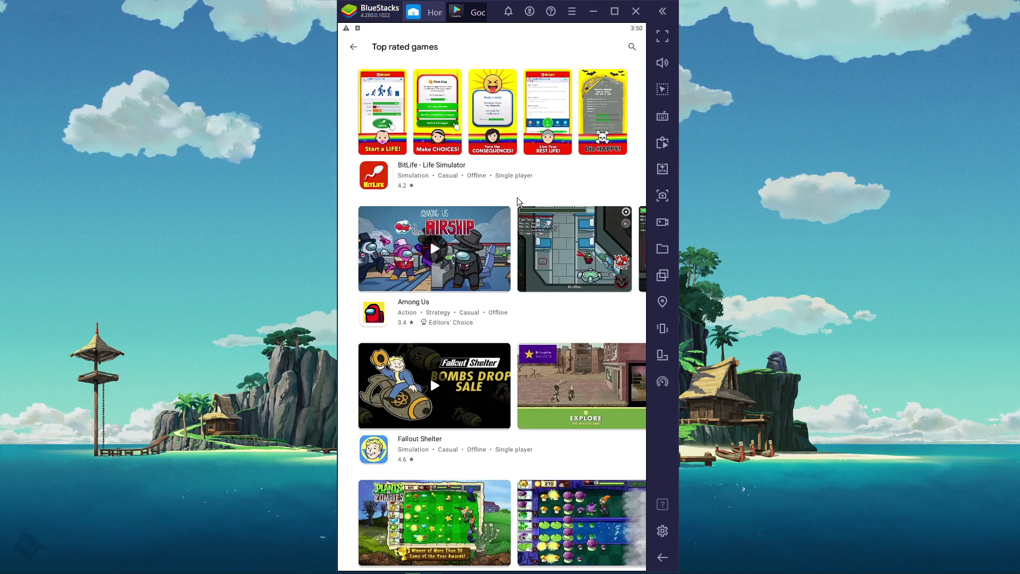
{"action": "scroll", "coordinate": [518, 202], "scroll_direction": "down", "scroll_amount": 3}
{"action": "scroll", "coordinate": [523, 159], "scroll_direction": "down", "scroll_amount": 2}
{"action": "scroll", "coordinate": [527, 94], "scroll_direction": "down", "scroll_amount": 2}
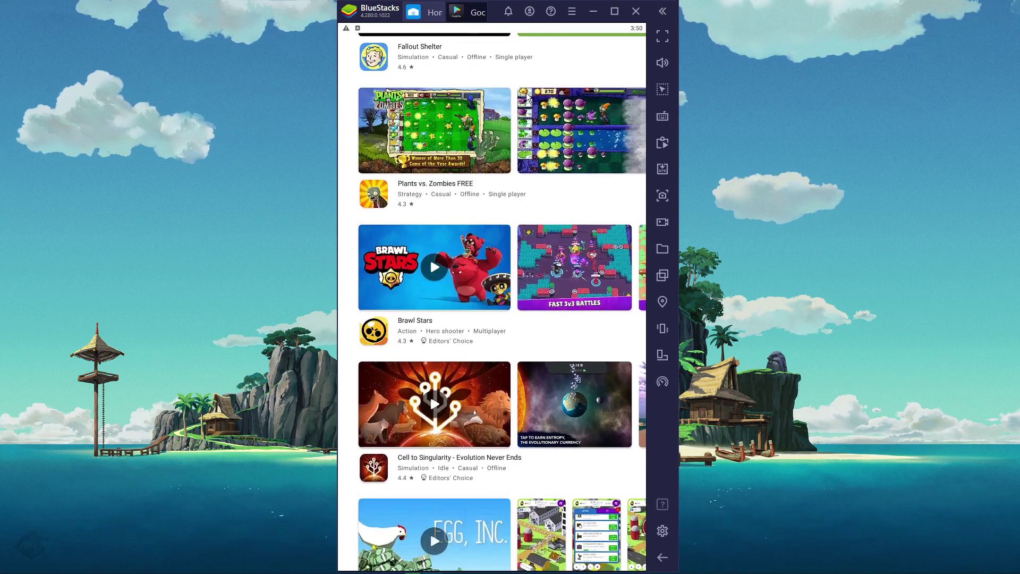
{"action": "scroll", "coordinate": [506, 140], "scroll_direction": "down", "scroll_amount": 3}
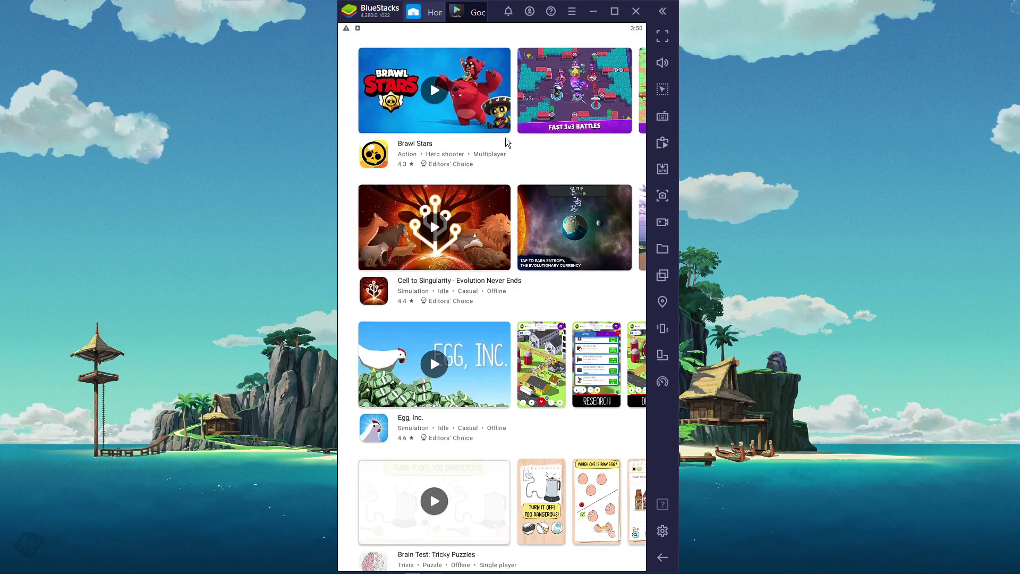
{"action": "scroll", "coordinate": [505, 142], "scroll_direction": "down", "scroll_amount": 1}
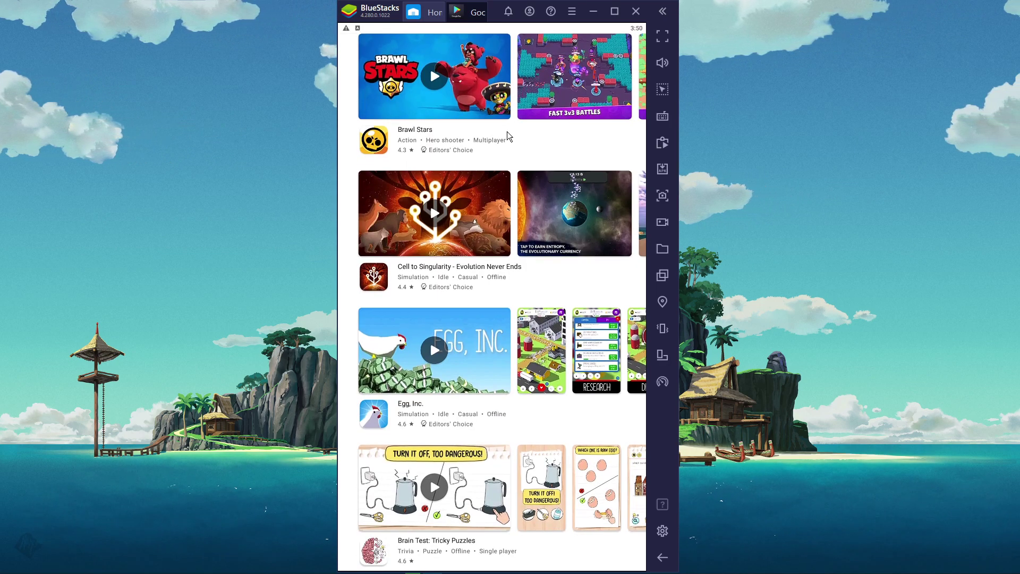
{"action": "key", "text": "Escape"}
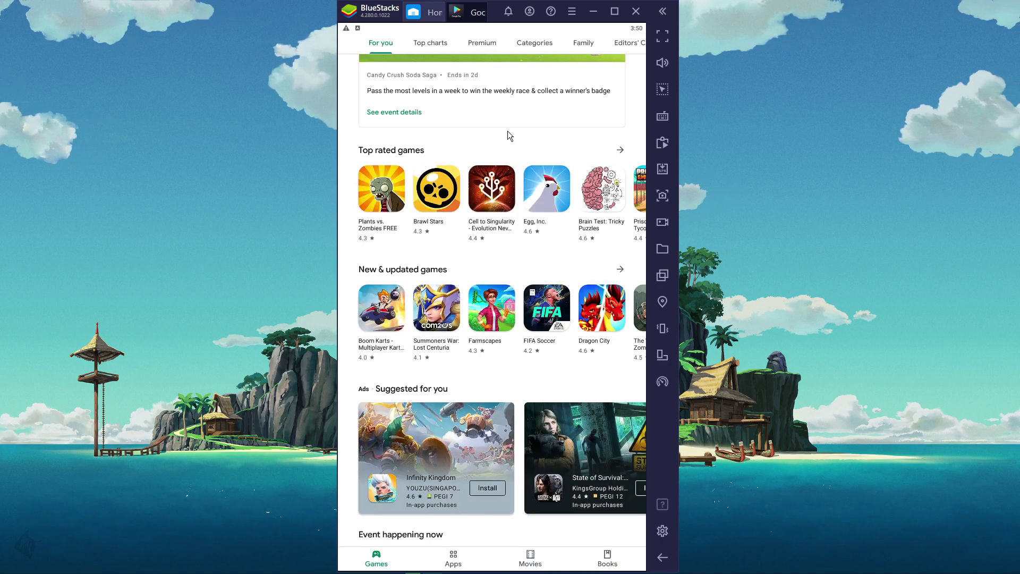
Return to the BlueStacks home screen and bring the Chrome window with the PrivadoVPN site forward
{"action": "left_click", "coordinate": [425, 14]}
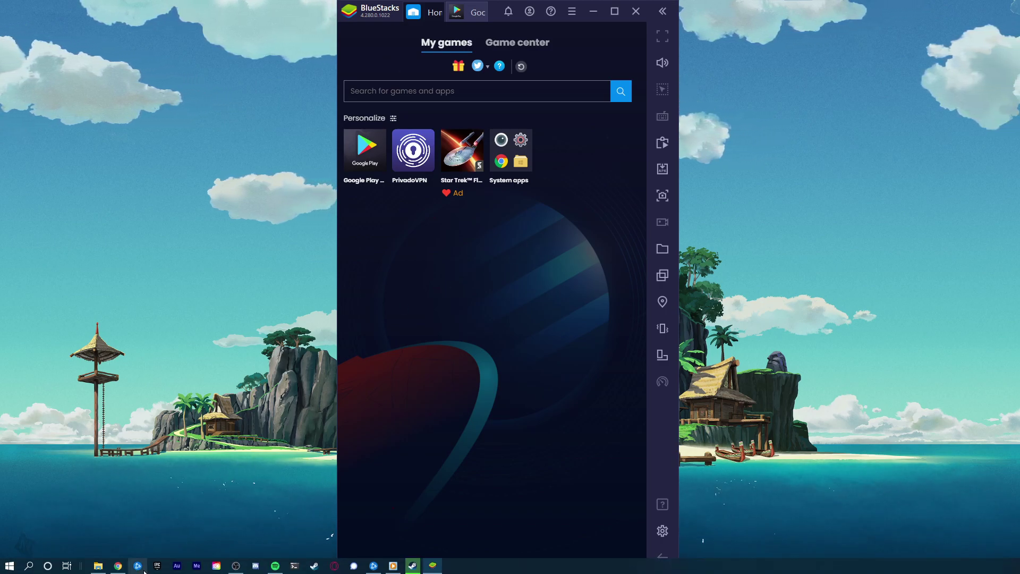
{"action": "left_click", "coordinate": [141, 566]}
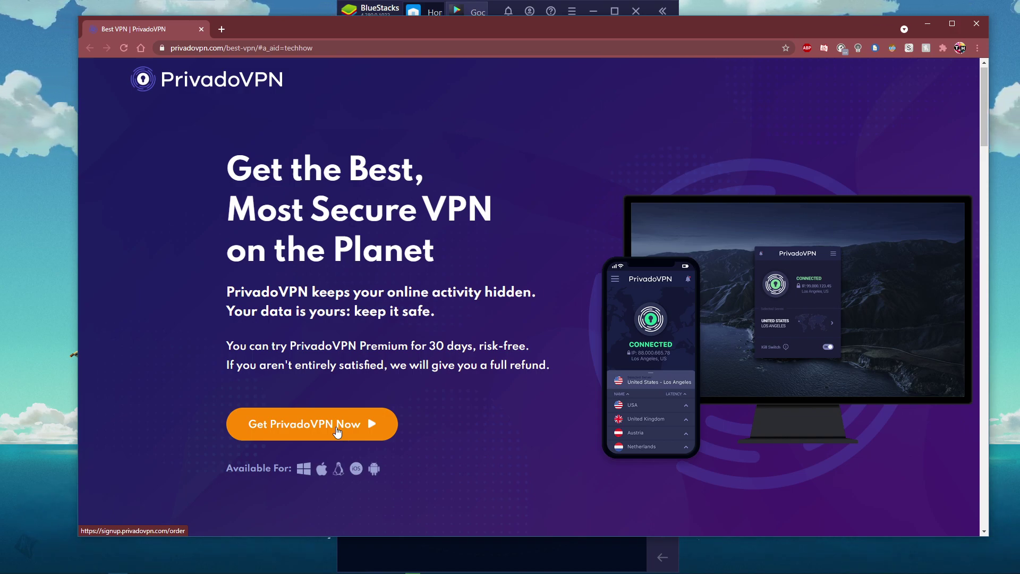
{"action": "scroll", "coordinate": [338, 431], "scroll_direction": "down", "scroll_amount": 1}
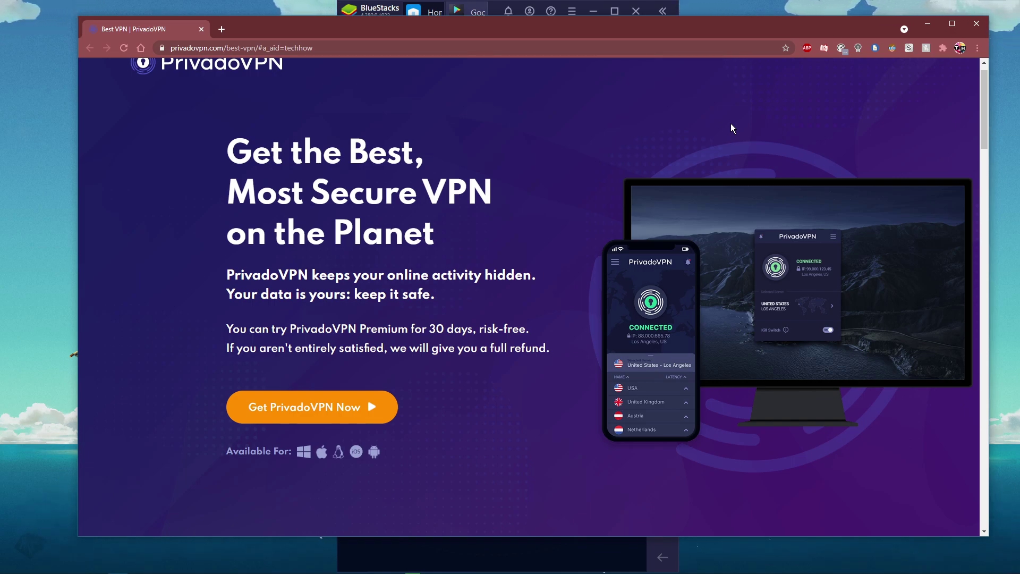
Minimize the Chrome window so the BlueStacks home screen shows again
{"action": "left_click", "coordinate": [927, 24]}
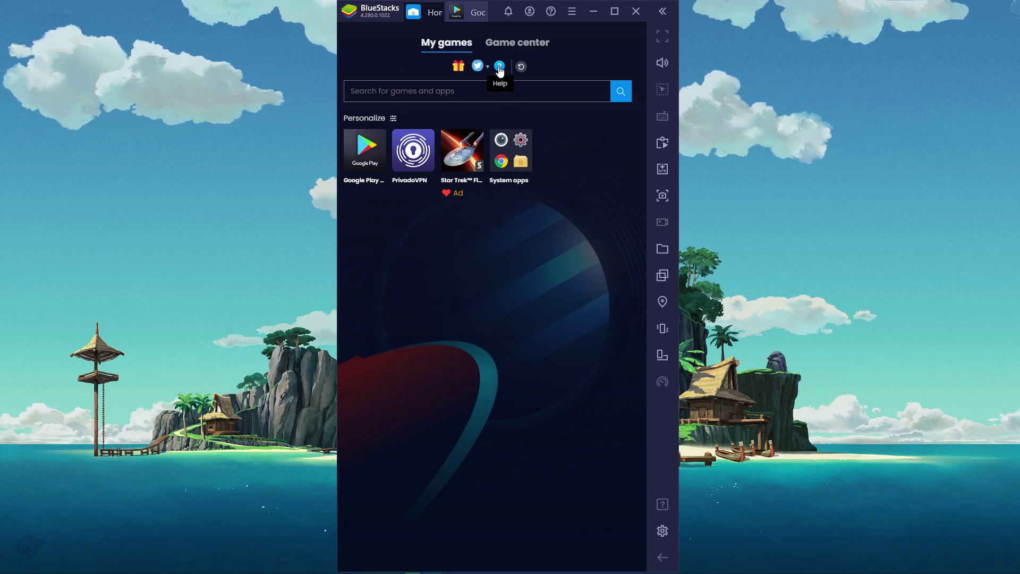
Search Google Play for "privado" and open the PrivadoVPN app page
{"action": "left_click", "coordinate": [466, 12]}
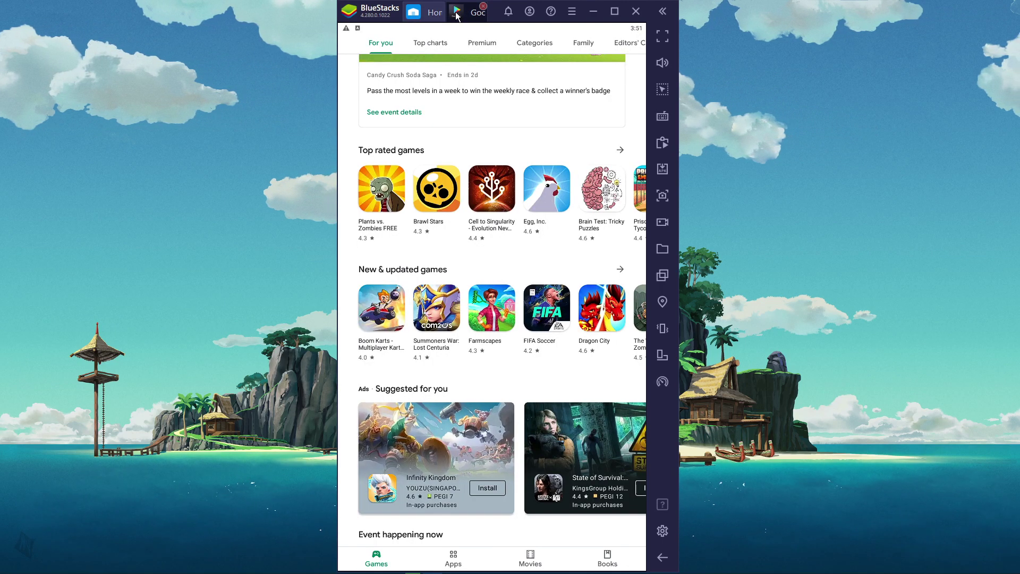
{"action": "scroll", "coordinate": [421, 94], "scroll_direction": "up", "scroll_amount": 5}
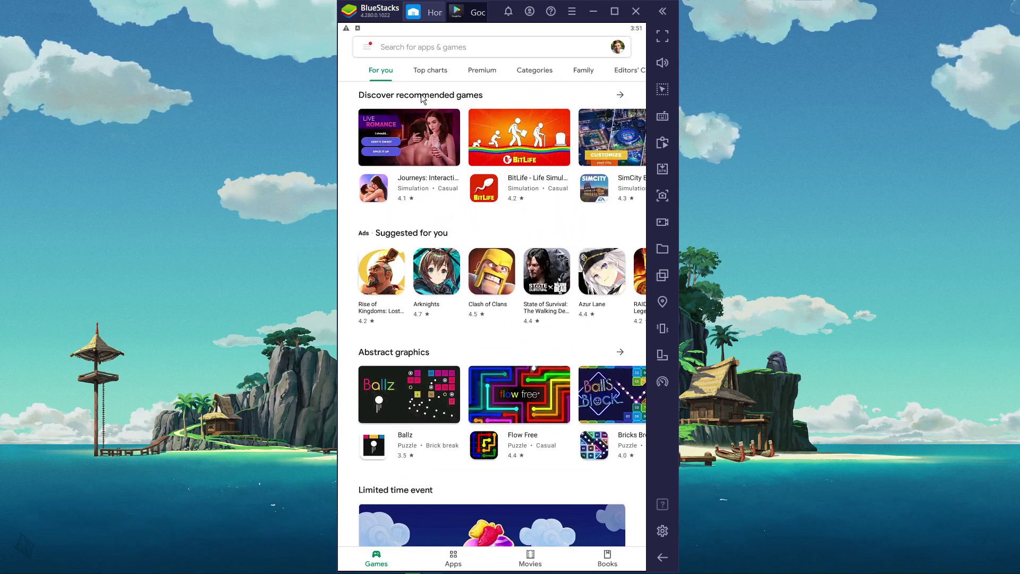
{"action": "scroll", "coordinate": [431, 64], "scroll_direction": "down", "scroll_amount": 3}
{"action": "scroll", "coordinate": [432, 70], "scroll_direction": "up", "scroll_amount": 2}
{"action": "scroll", "coordinate": [434, 59], "scroll_direction": "up", "scroll_amount": 2}
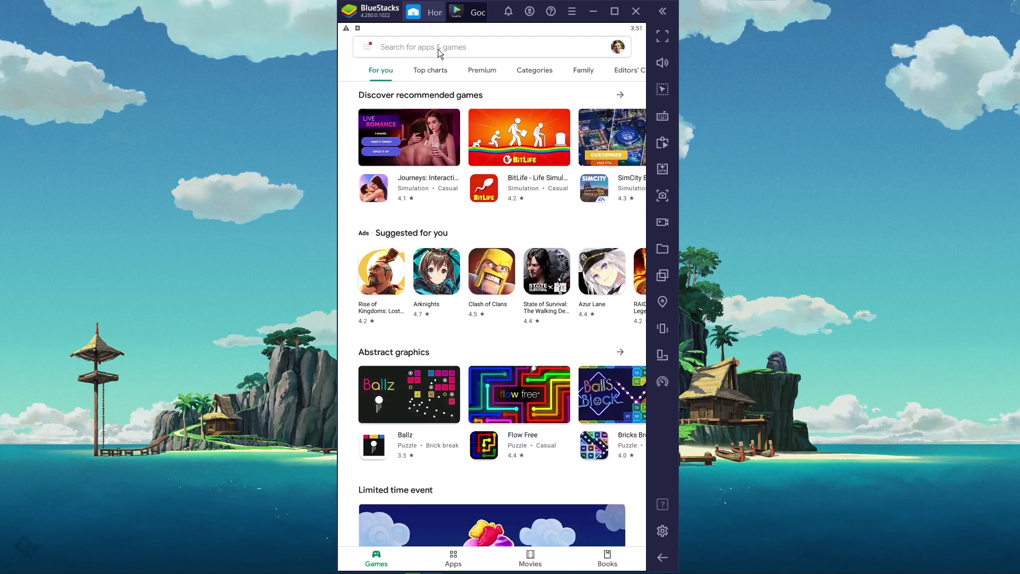
{"action": "left_click", "coordinate": [438, 48]}
{"action": "type", "text": "pri"}
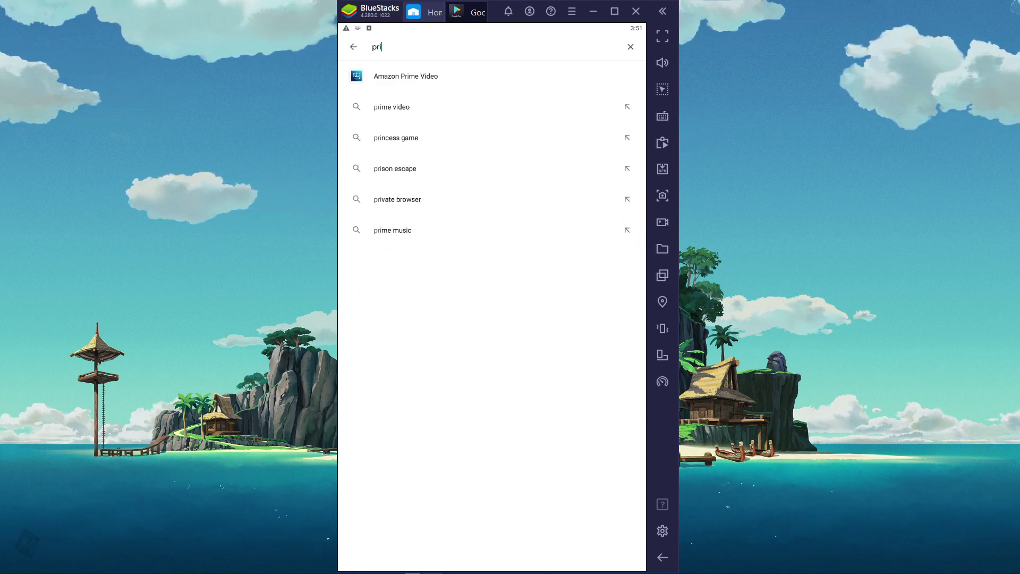
{"action": "type", "text": "vado"}
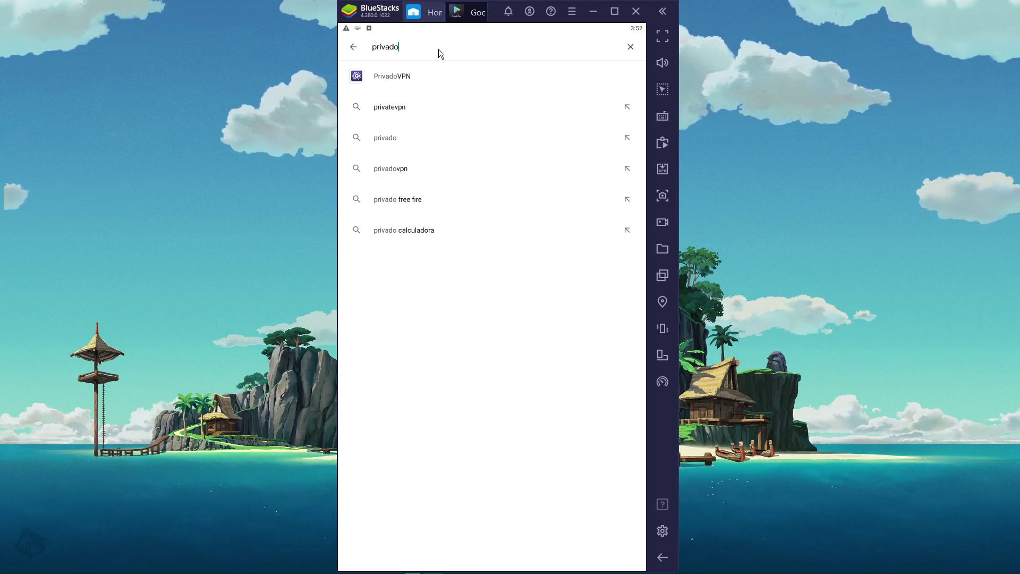
{"action": "left_click", "coordinate": [405, 74]}
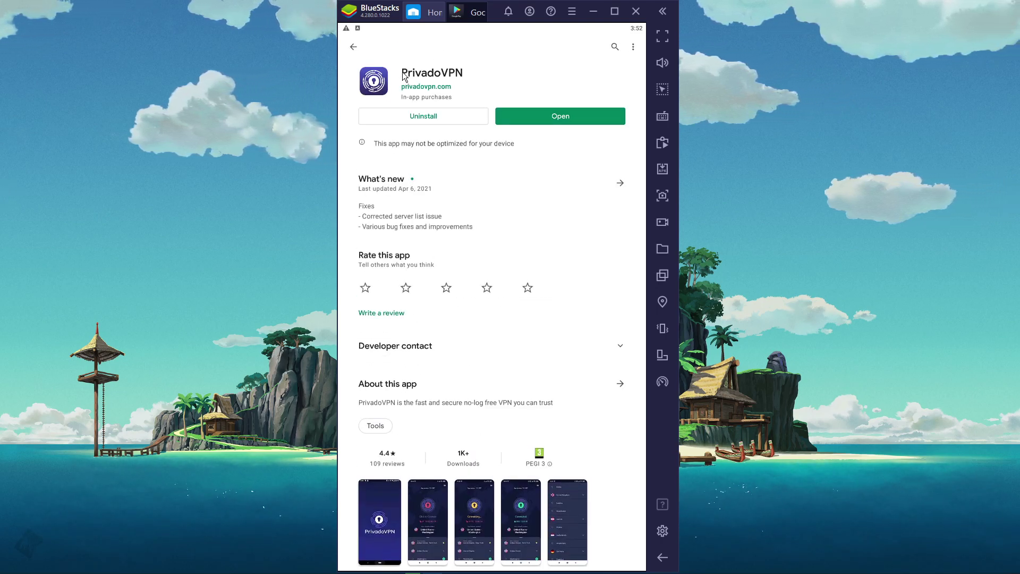
Launch PrivadoVPN, connect to United States – Los Angeles, then peek at and close the side menu
{"action": "left_click", "coordinate": [536, 115]}
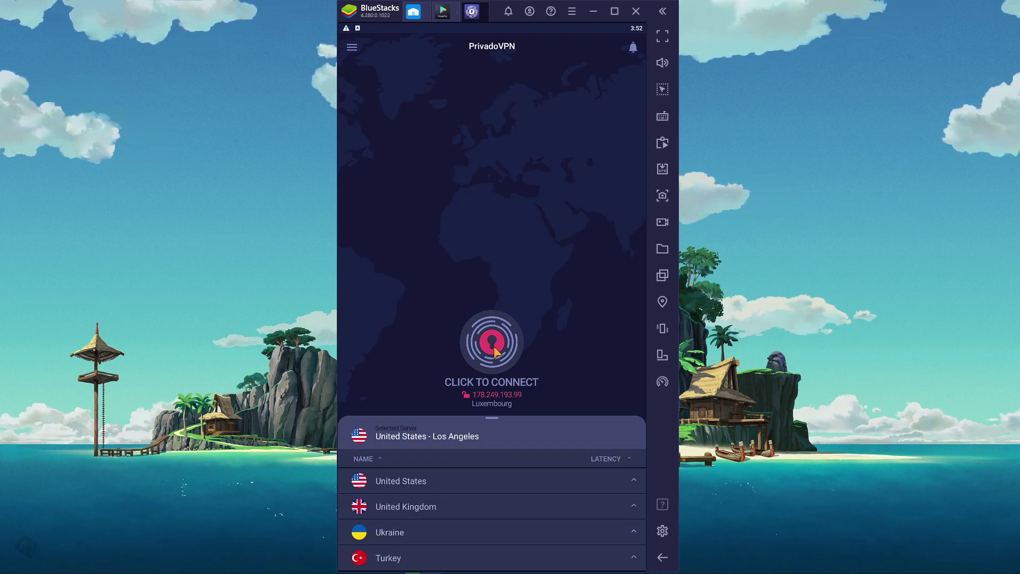
{"action": "left_click", "coordinate": [469, 430]}
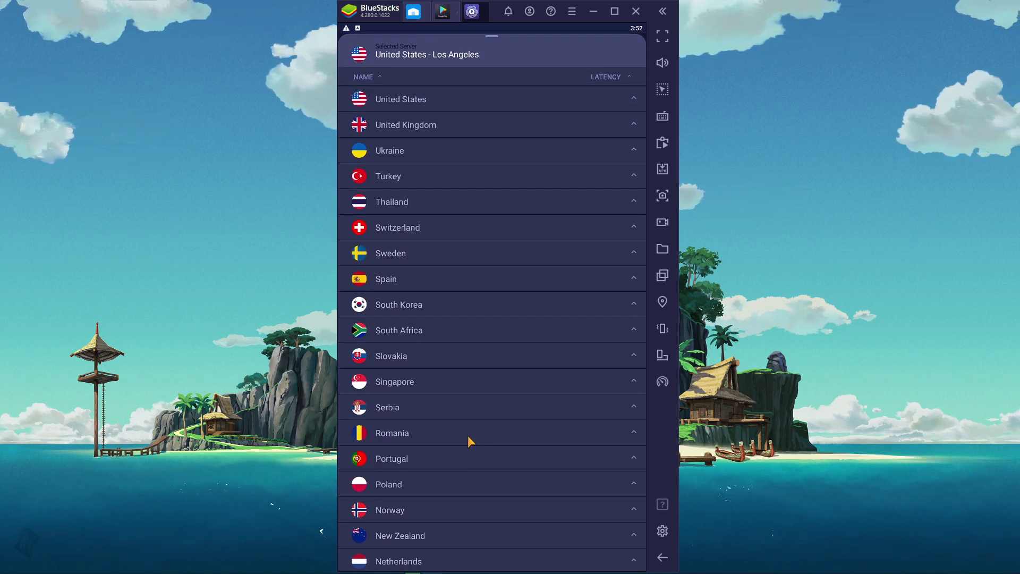
{"action": "scroll", "coordinate": [476, 434], "scroll_direction": "down", "scroll_amount": 3}
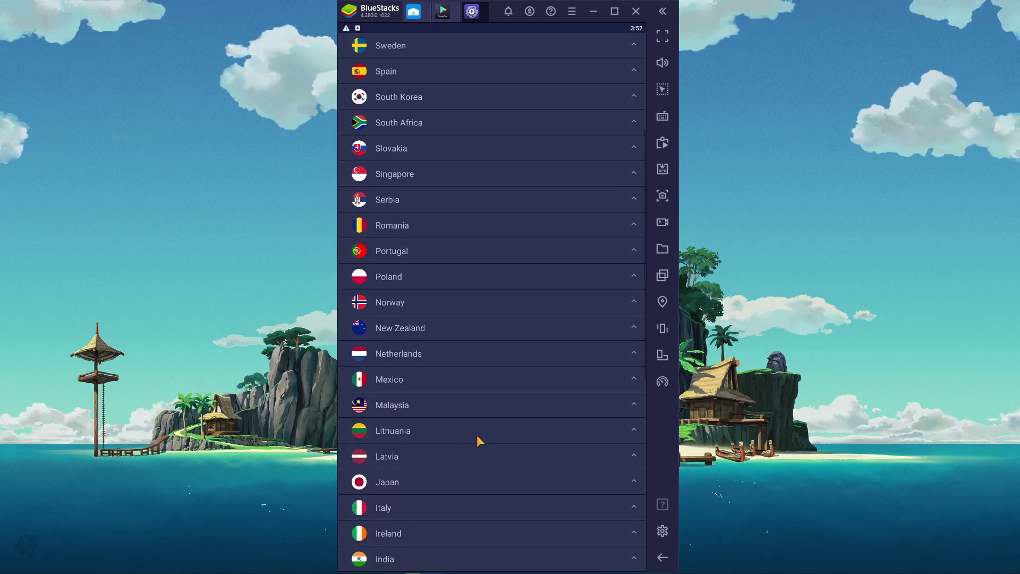
{"action": "scroll", "coordinate": [477, 435], "scroll_direction": "down", "scroll_amount": 2}
{"action": "scroll", "coordinate": [478, 435], "scroll_direction": "up", "scroll_amount": 3}
{"action": "scroll", "coordinate": [478, 434], "scroll_direction": "up", "scroll_amount": 2}
{"action": "scroll", "coordinate": [477, 434], "scroll_direction": "up", "scroll_amount": 3}
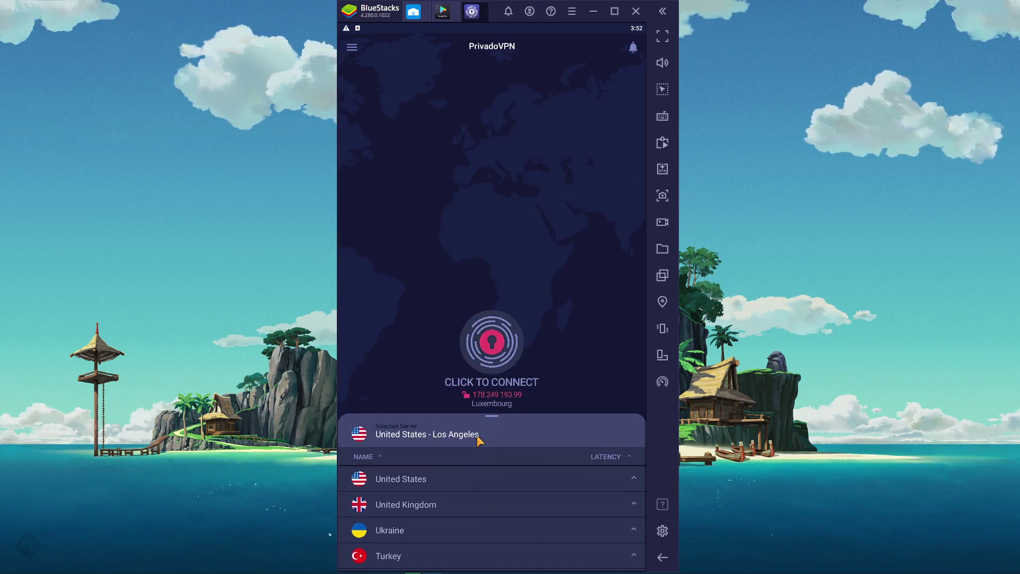
{"action": "left_click", "coordinate": [460, 345]}
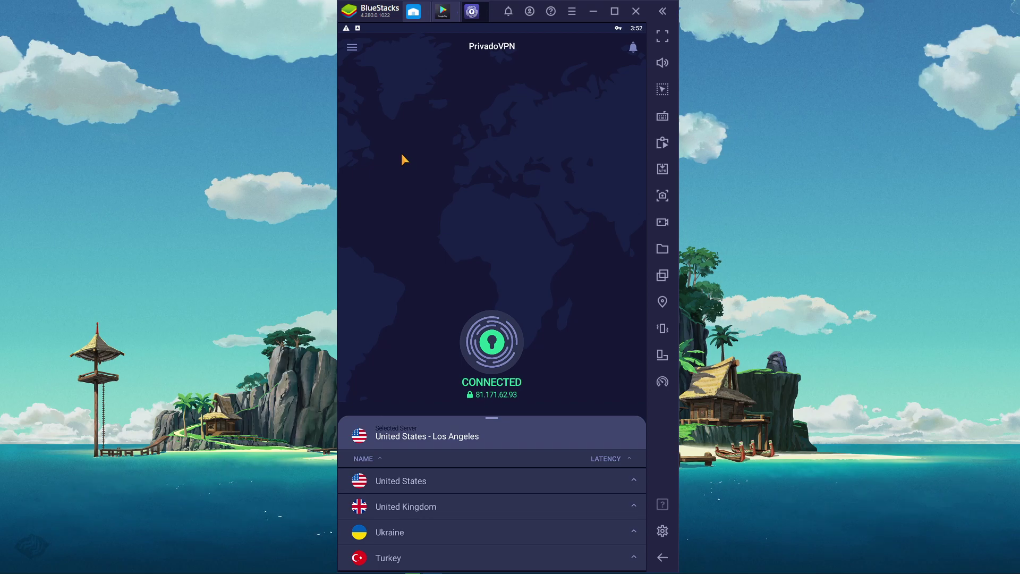
{"action": "left_click", "coordinate": [352, 47]}
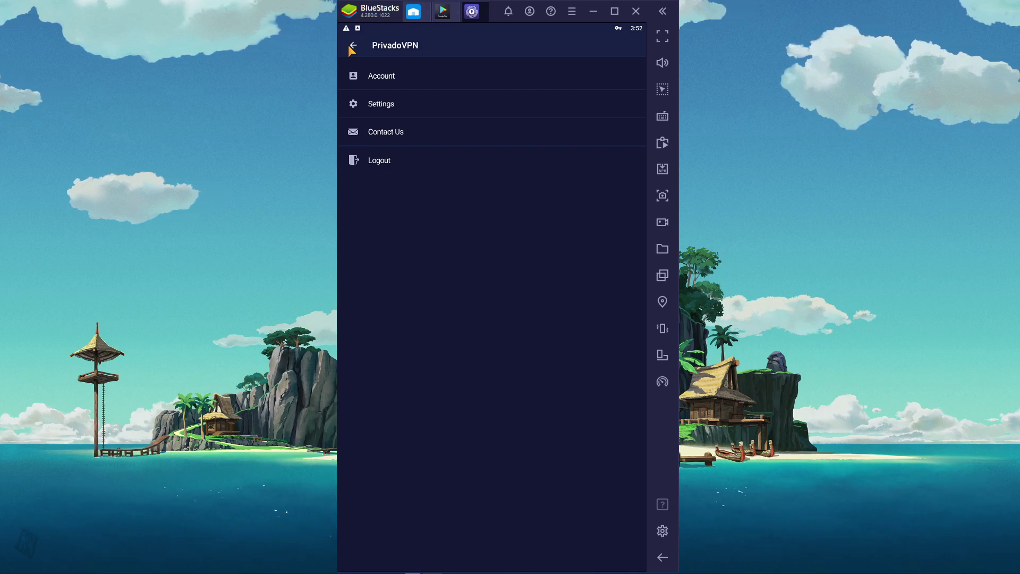
{"action": "left_click", "coordinate": [352, 47]}
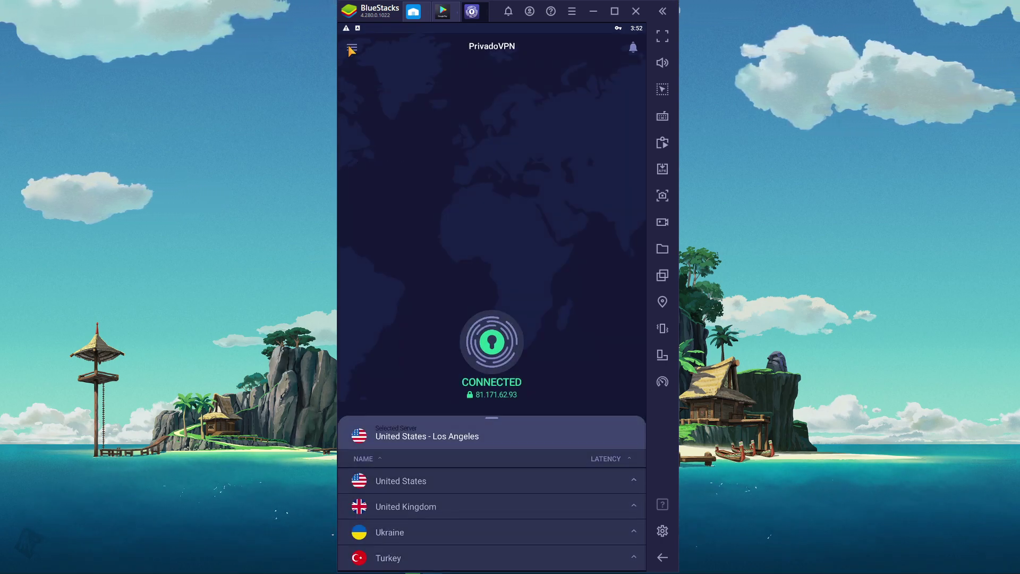
Close the PrivadoVPN tab and launch Android Settings from the System apps folder
{"action": "left_click", "coordinate": [413, 11]}
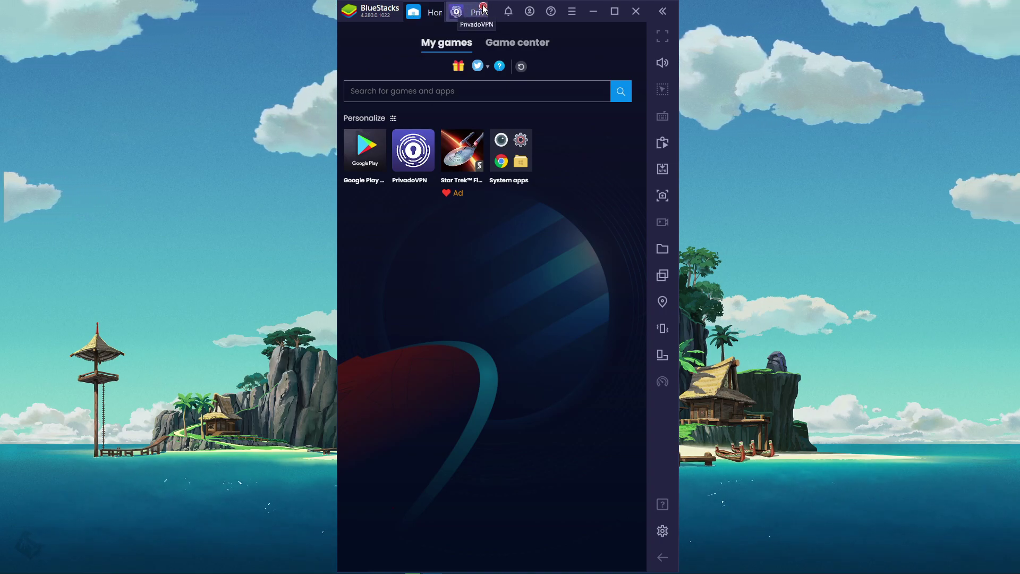
{"action": "left_click", "coordinate": [482, 8]}
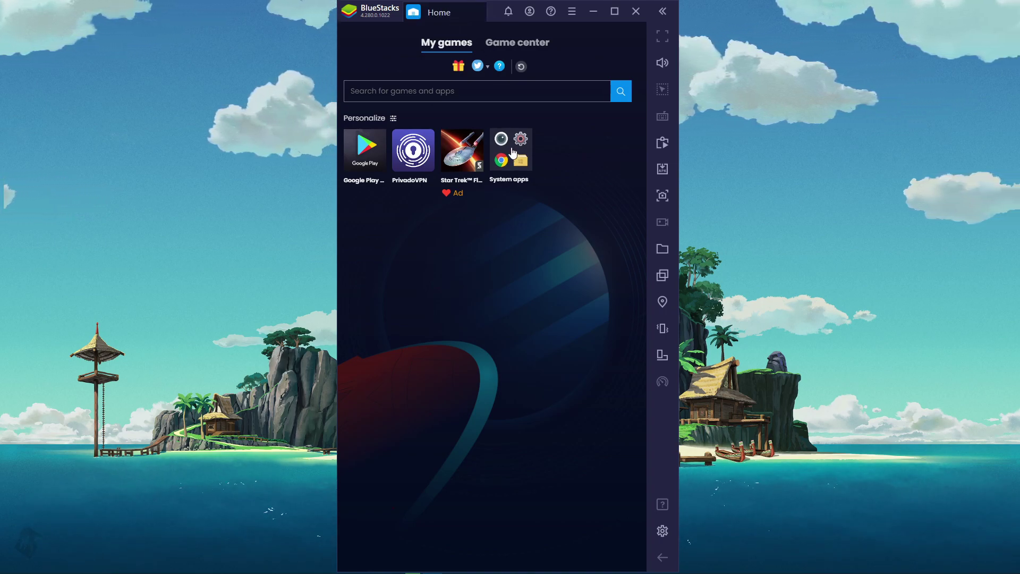
{"action": "left_click", "coordinate": [514, 154]}
{"action": "left_click", "coordinate": [454, 263]}
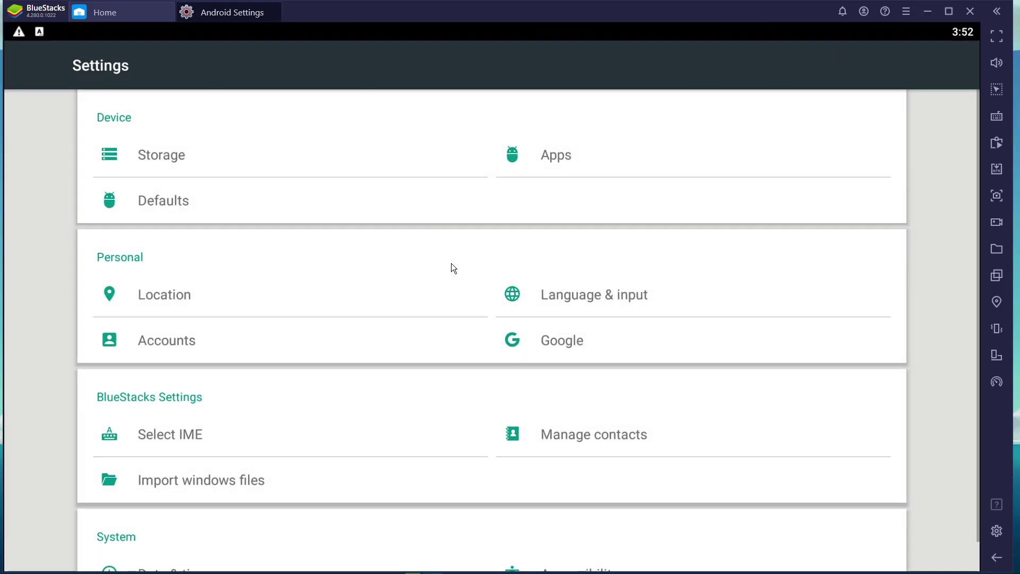
Open Google Play Store's App info page from the All apps list
{"action": "left_click", "coordinate": [547, 158]}
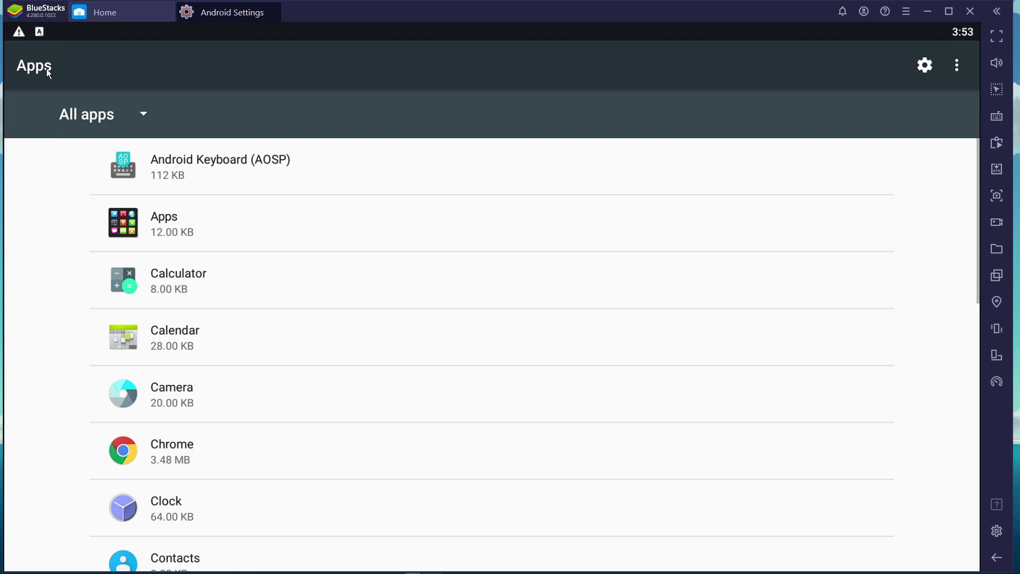
{"action": "left_click_drag", "start_coordinate": [76, 317], "coordinate": [73, 146]}
{"action": "left_click_drag", "start_coordinate": [60, 361], "coordinate": [63, 248]}
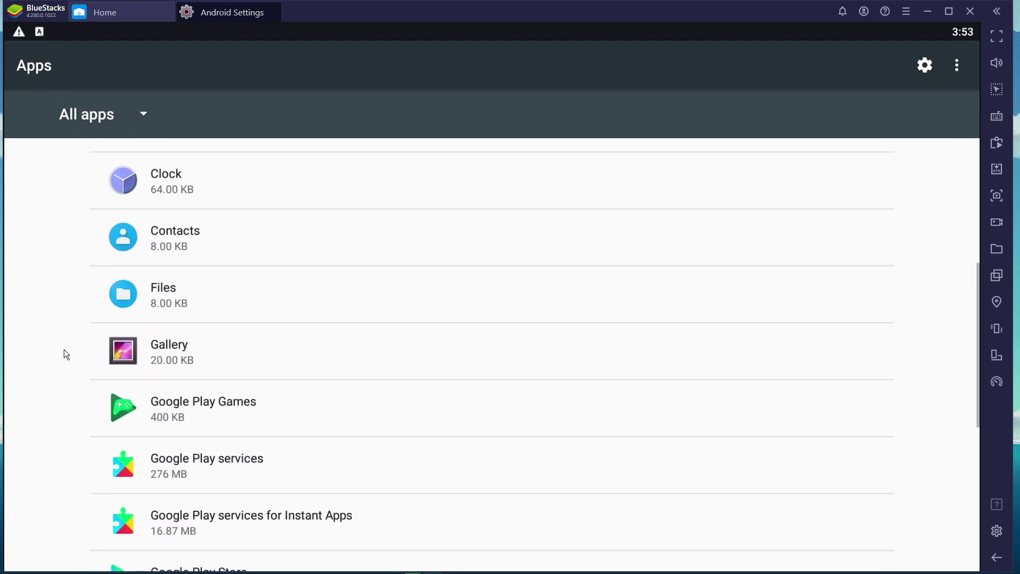
{"action": "left_click_drag", "start_coordinate": [64, 350], "coordinate": [72, 182]}
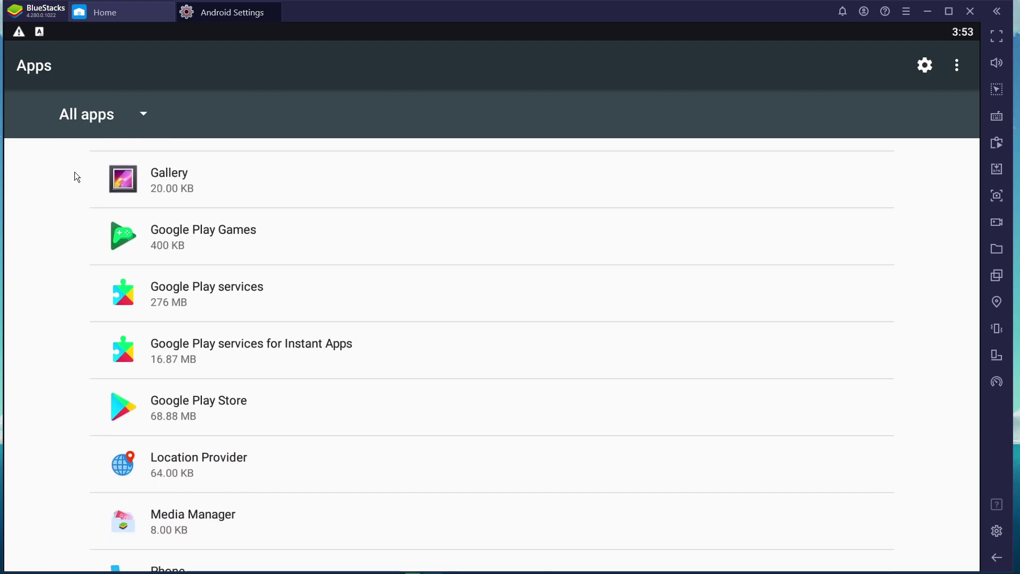
{"action": "left_click", "coordinate": [239, 403]}
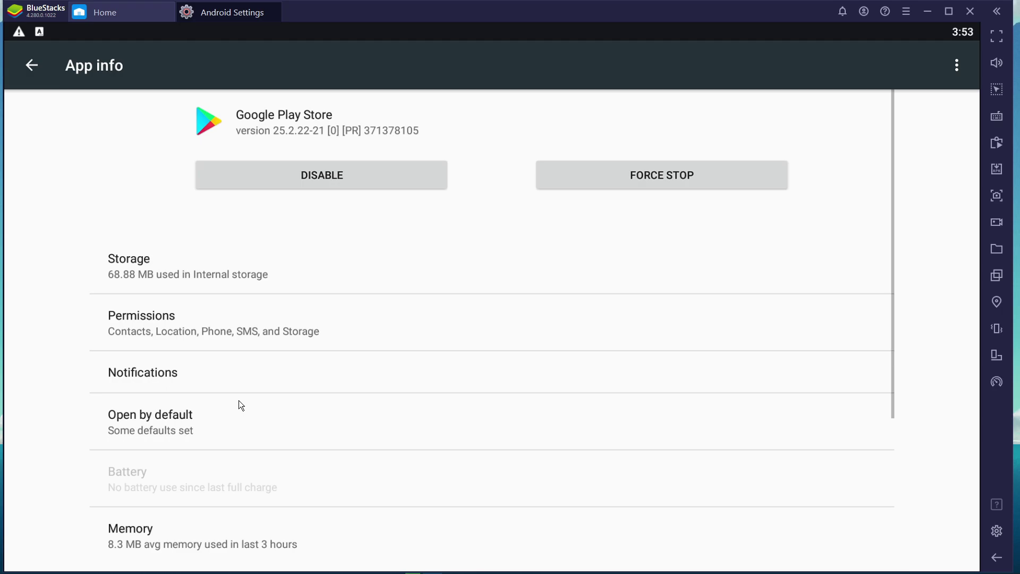
Force-stop Google Play Store, confirming with OK, and open its Storage page
{"action": "left_click", "coordinate": [651, 185]}
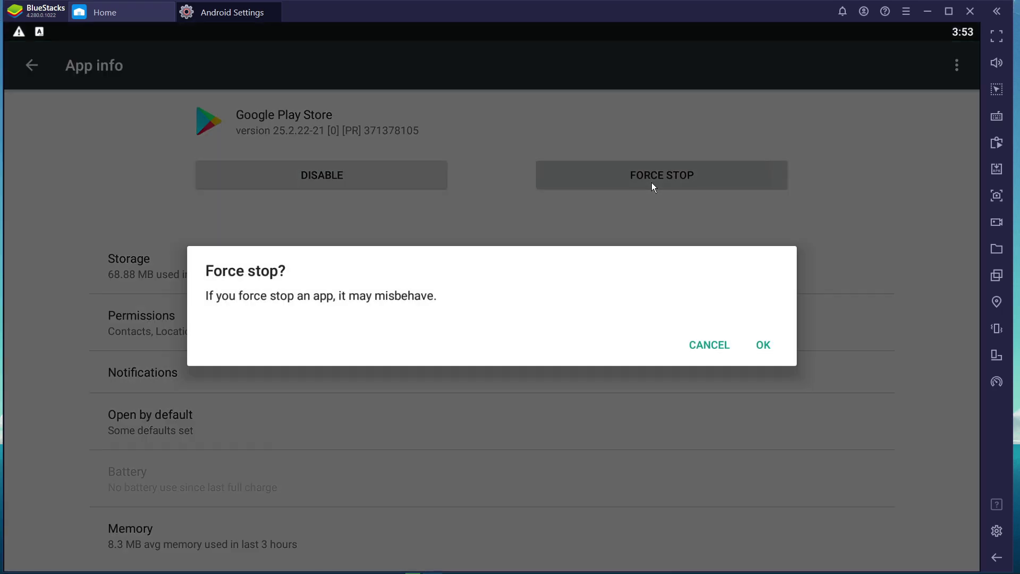
{"action": "left_click", "coordinate": [763, 346]}
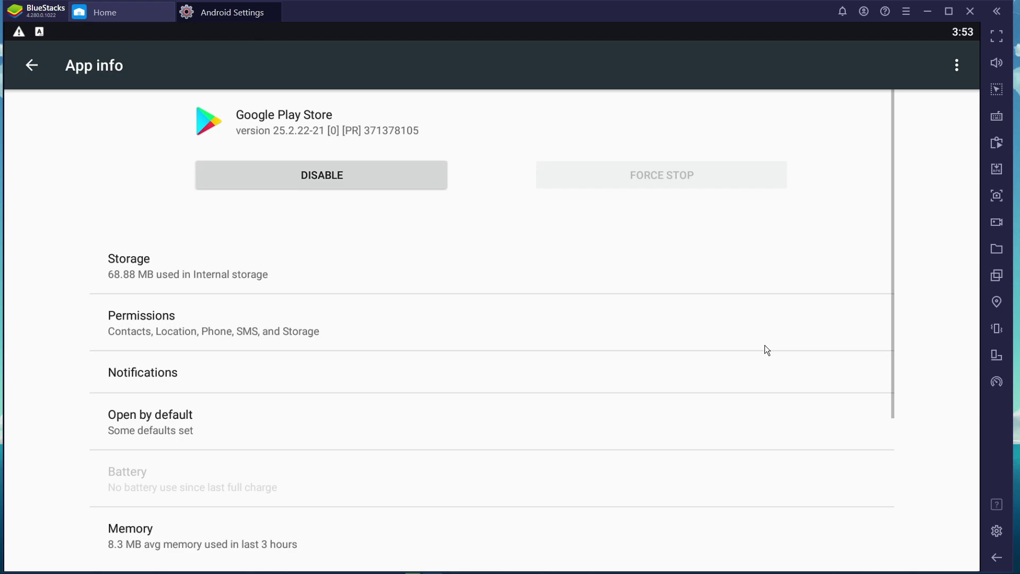
{"action": "left_click", "coordinate": [124, 255]}
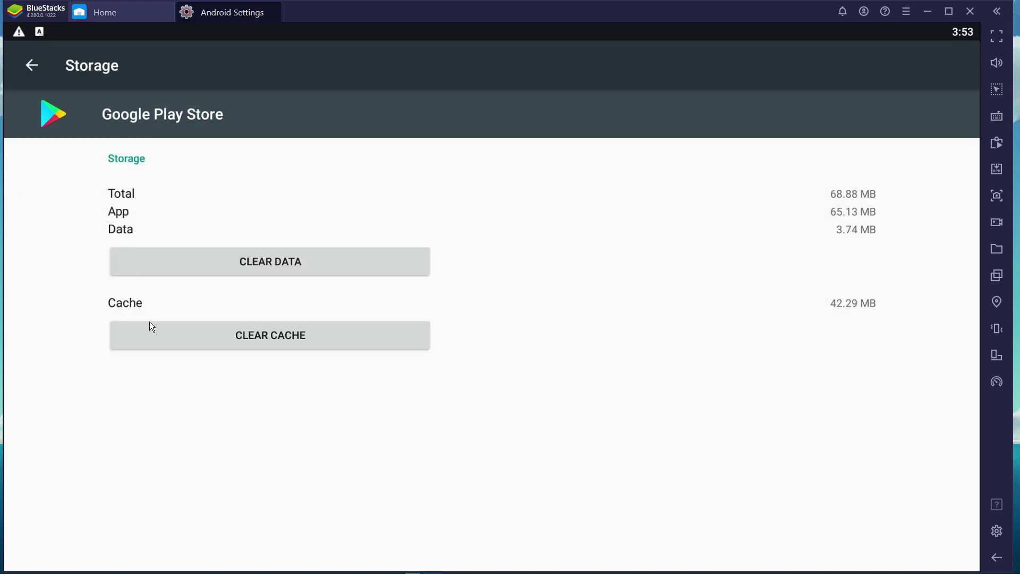
Clear Google Play Store's data and cache to 0 B, then exit Settings to the BlueStacks home
{"action": "left_click", "coordinate": [243, 266]}
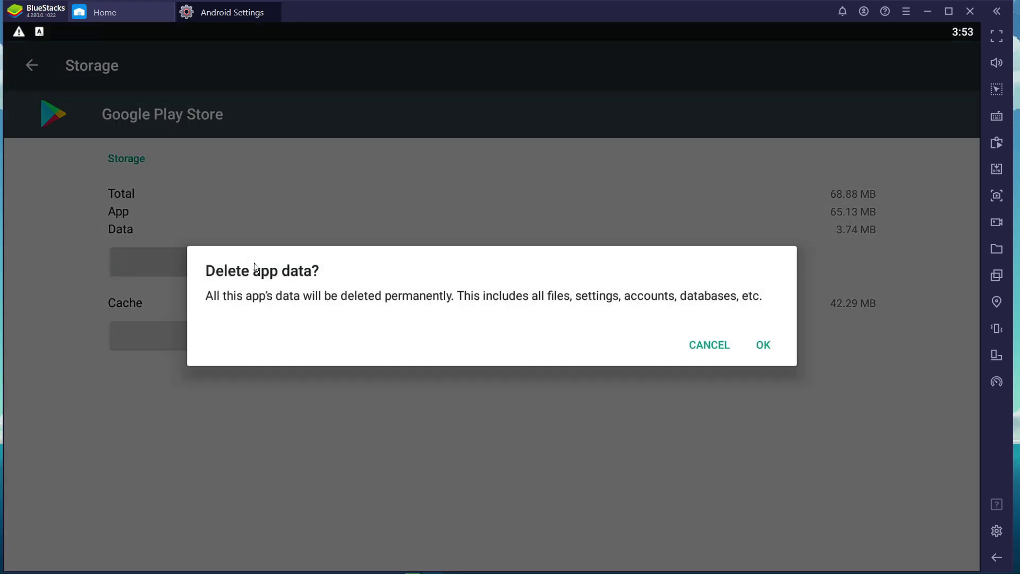
{"action": "left_click", "coordinate": [763, 346]}
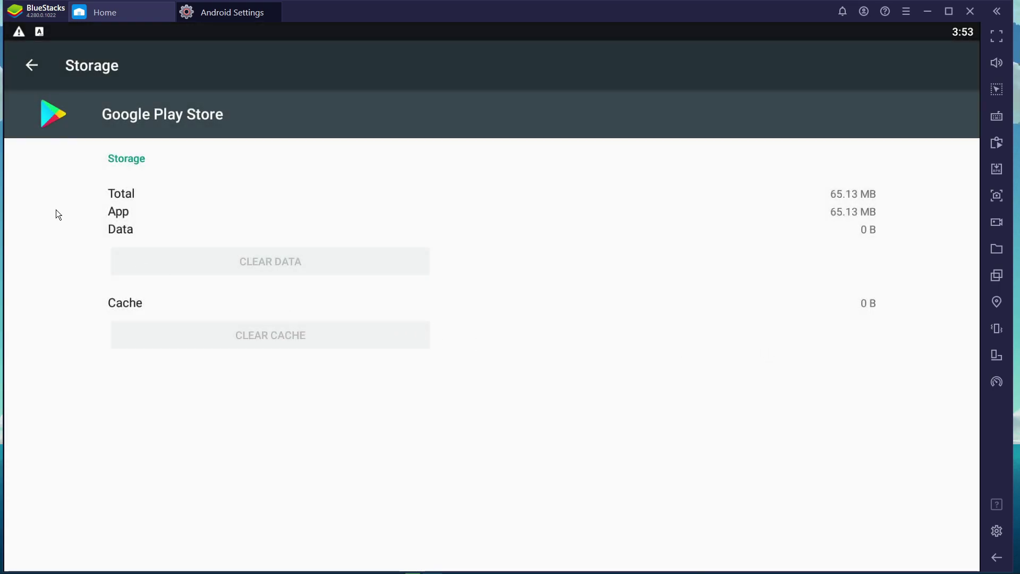
{"action": "left_click", "coordinate": [31, 64]}
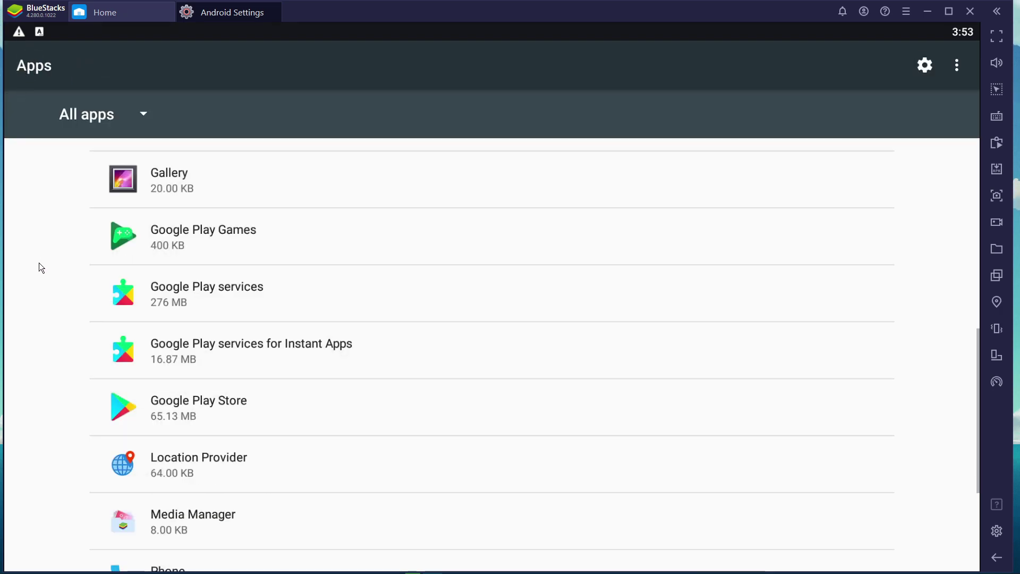
{"action": "key", "text": "Escape"}
{"action": "key", "text": "Escape"}
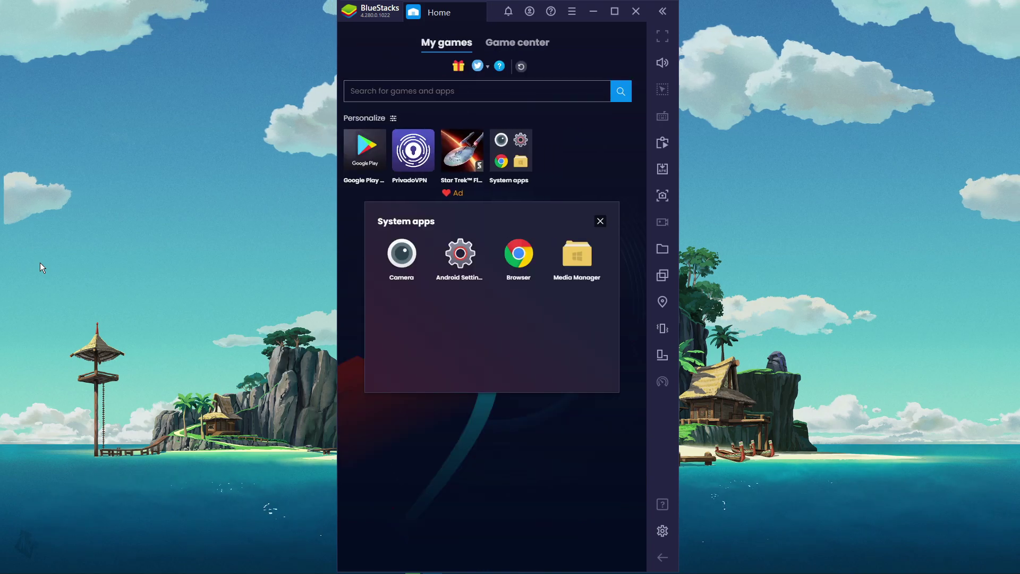
Close the System apps folder, leaving the home screen of installed apps
{"action": "left_click", "coordinate": [600, 221]}
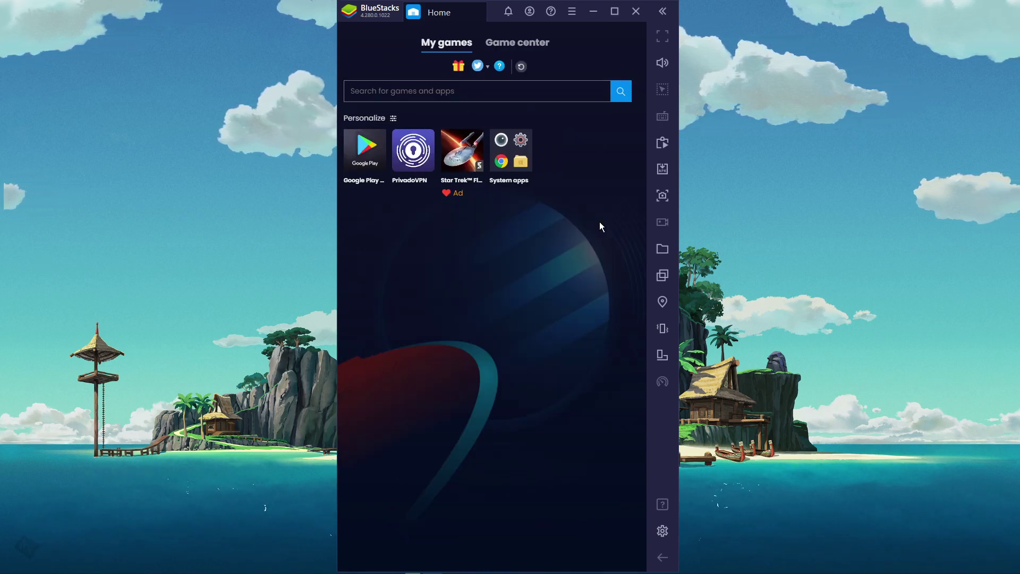